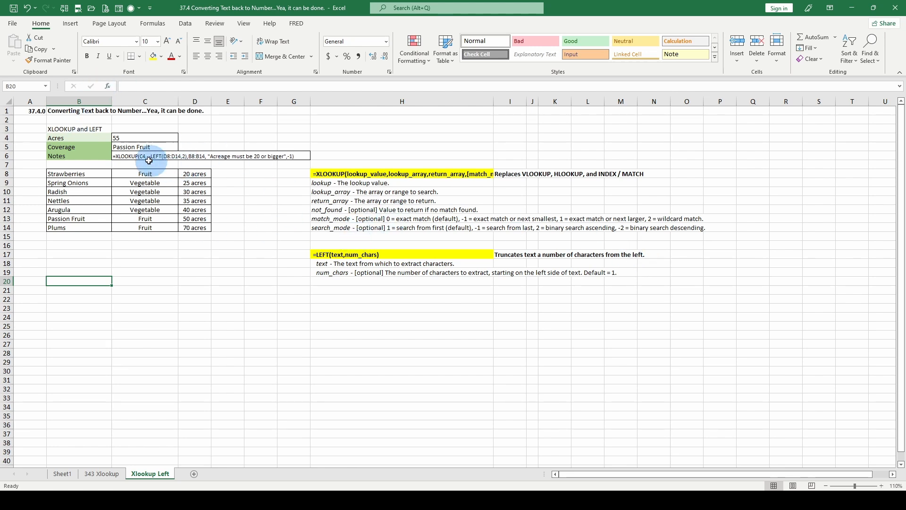
Step: Examine the Acres input, the XLOOKUP syntax reference, and the crop names with their acreages in B8:D14
{"action": "left_click", "coordinate": [61, 137]}
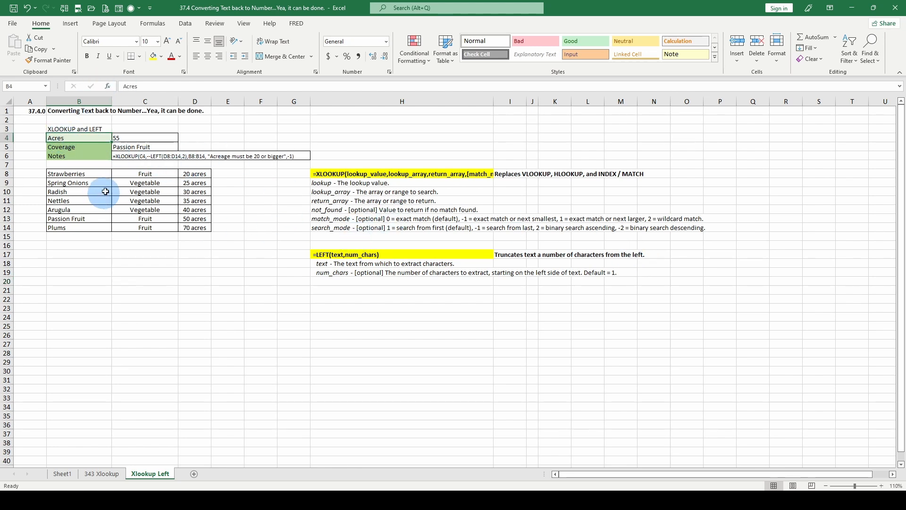
{"action": "left_click", "coordinate": [124, 137]}
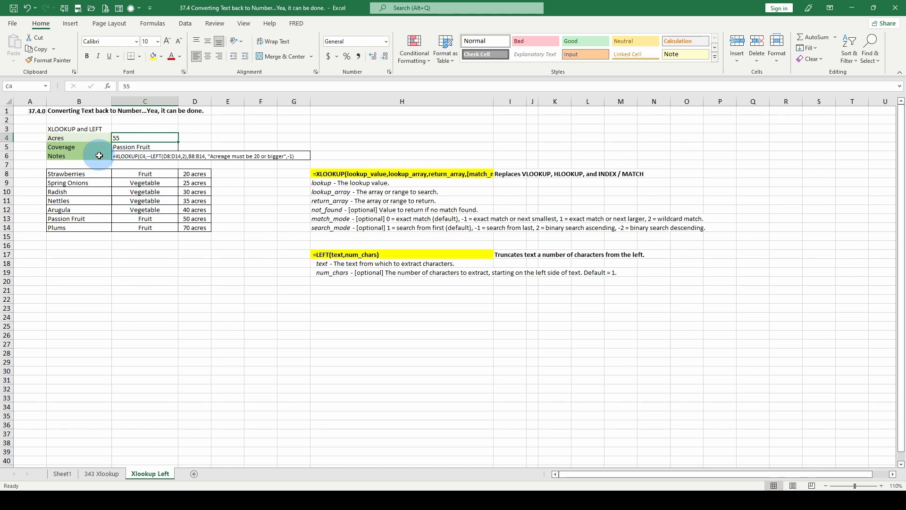
{"action": "left_click", "coordinate": [330, 174]}
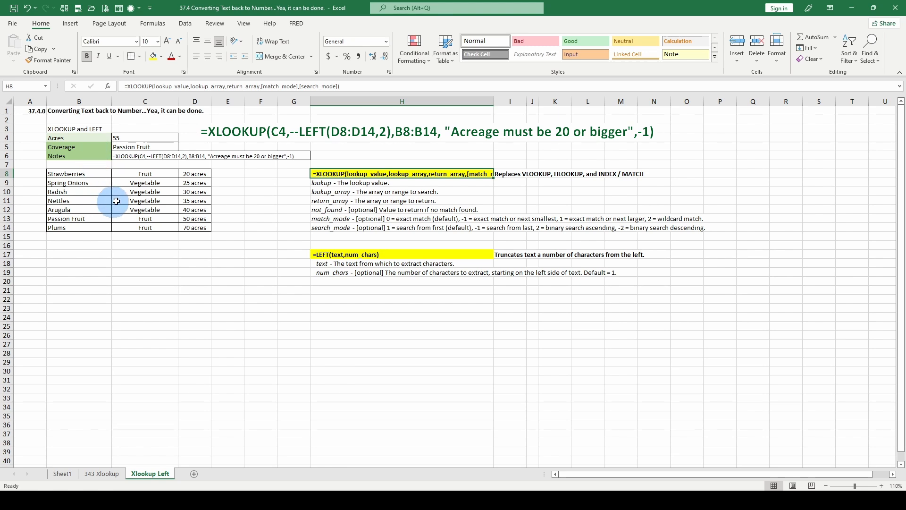
{"action": "left_click", "coordinate": [70, 173]}
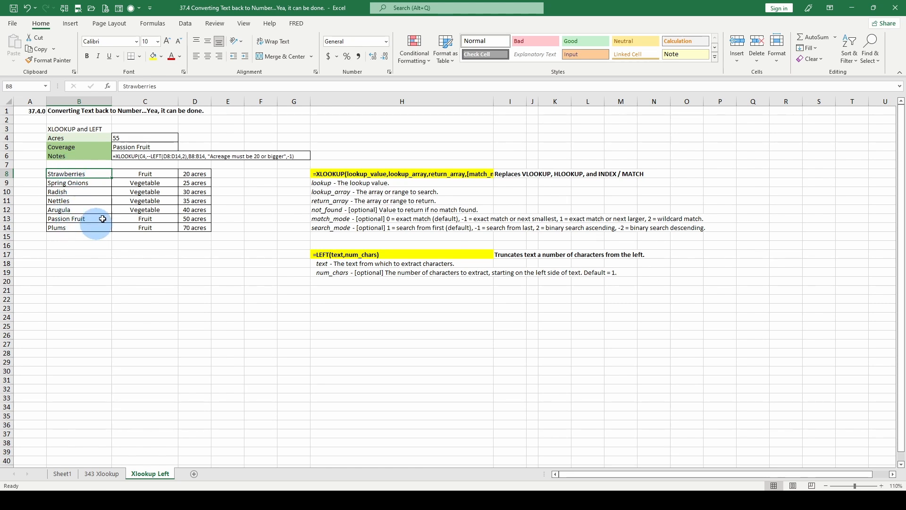
{"action": "mouse_move", "coordinate": [189, 173]}
{"action": "left_mouse_down"}
{"action": "mouse_move", "coordinate": [195, 225]}
{"action": "mouse_move", "coordinate": [196, 172]}
{"action": "left_mouse_up"}
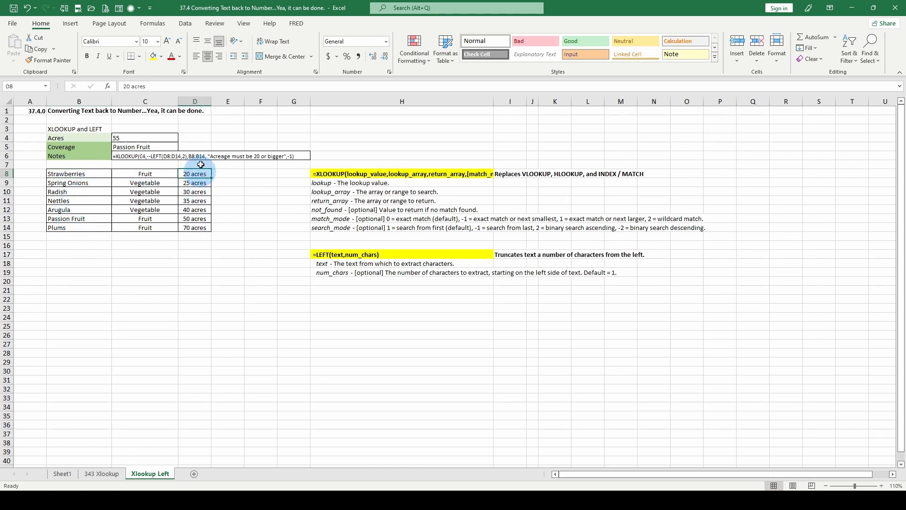
{"action": "left_click", "coordinate": [107, 174]}
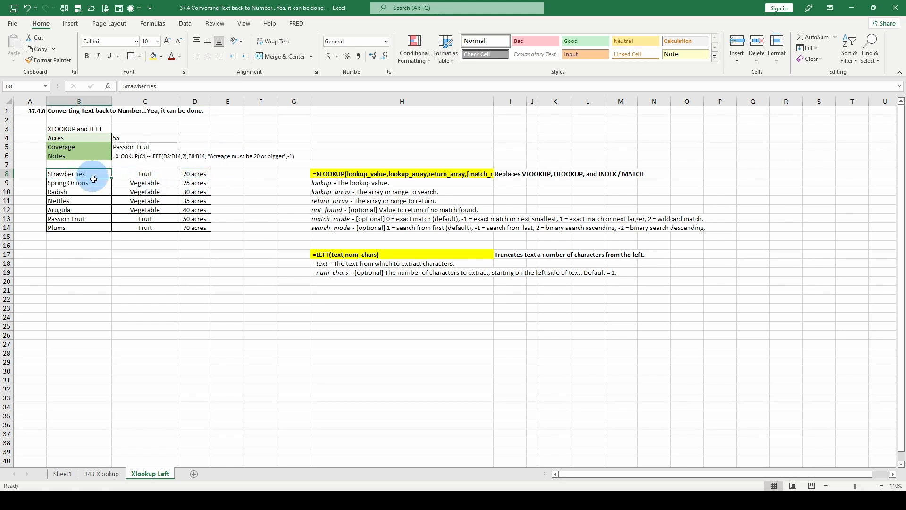
{"action": "left_click", "coordinate": [199, 204]}
{"action": "left_click", "coordinate": [78, 201]}
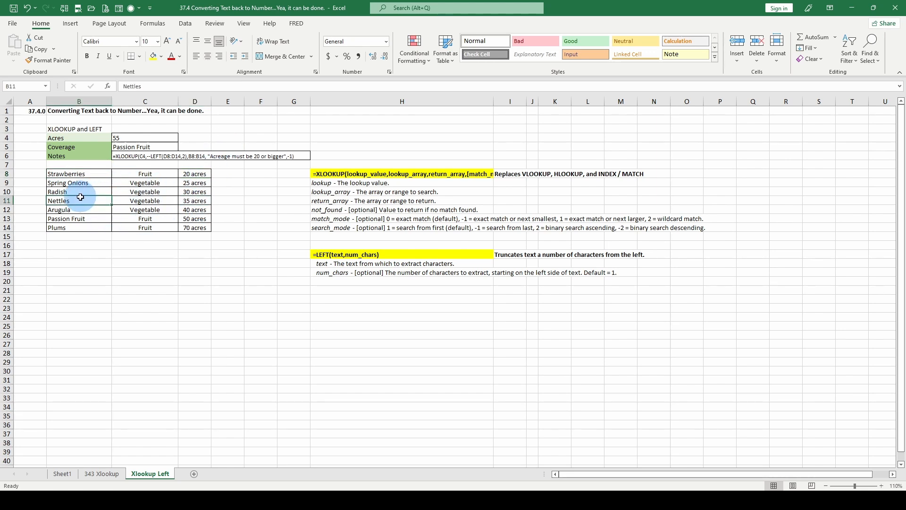
{"action": "left_click", "coordinate": [186, 217]}
{"action": "left_click", "coordinate": [66, 228]}
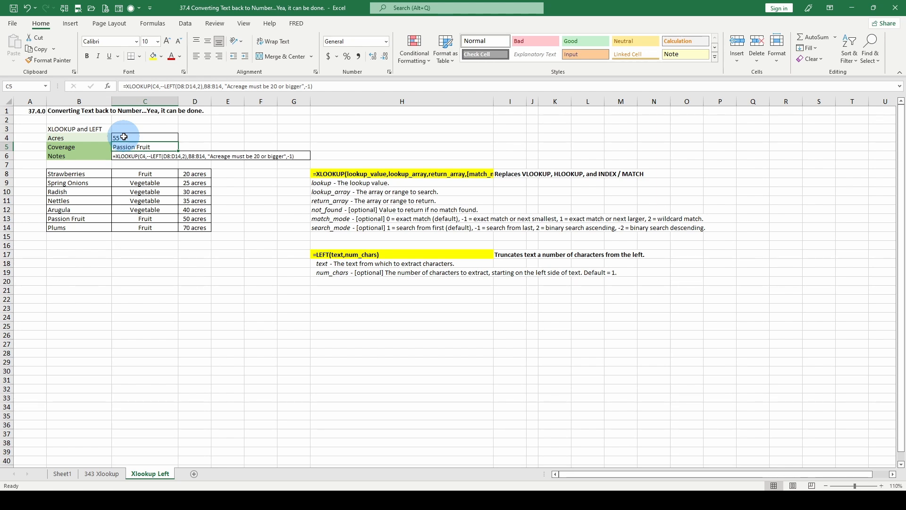
Step: Inspect the arguments of C5's XLOOKUP formula and evaluate its --LEFT(D8:D14,2) lookup array in place, keeping the original formula
{"action": "left_click", "coordinate": [143, 156]}
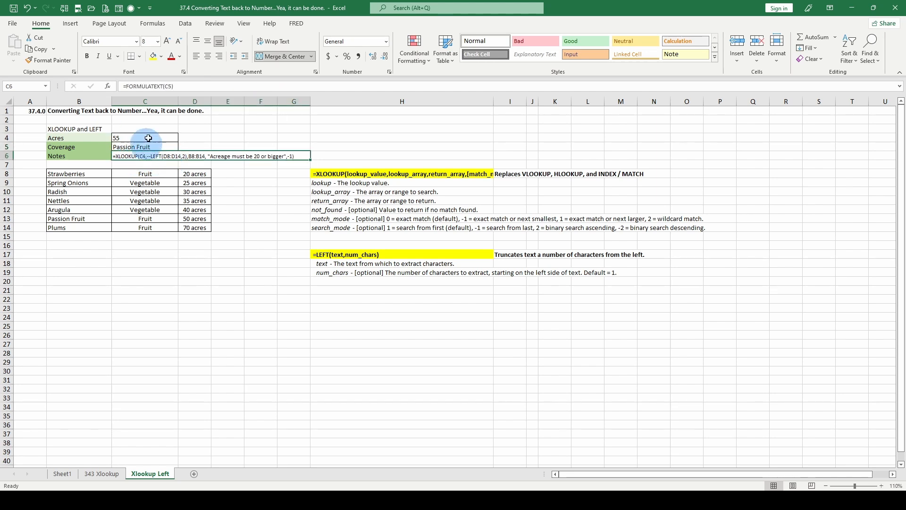
{"action": "left_click", "coordinate": [134, 146]}
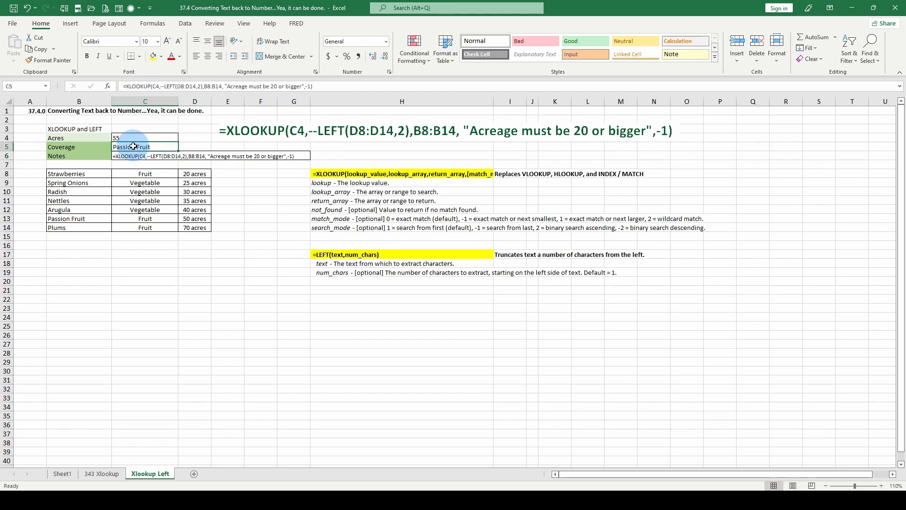
{"action": "left_click", "coordinate": [157, 86]}
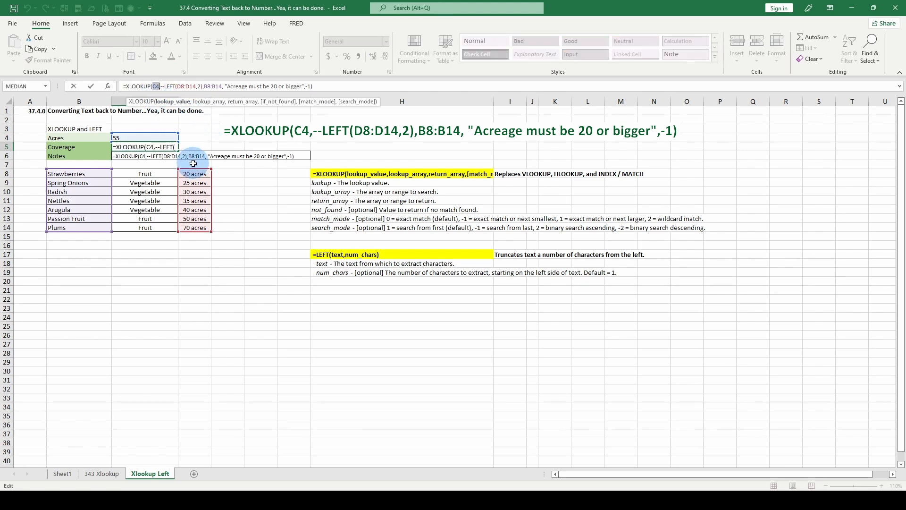
{"action": "left_click", "coordinate": [210, 102]}
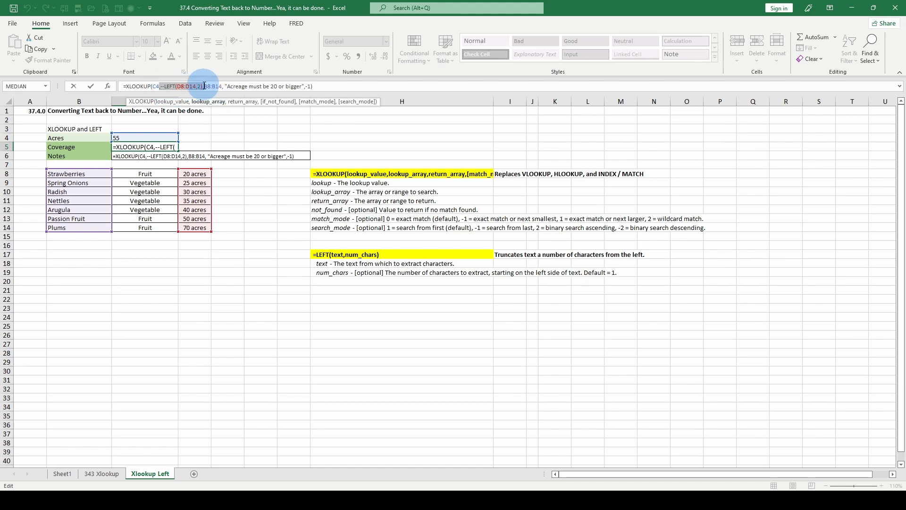
{"action": "key", "text": "F9"}
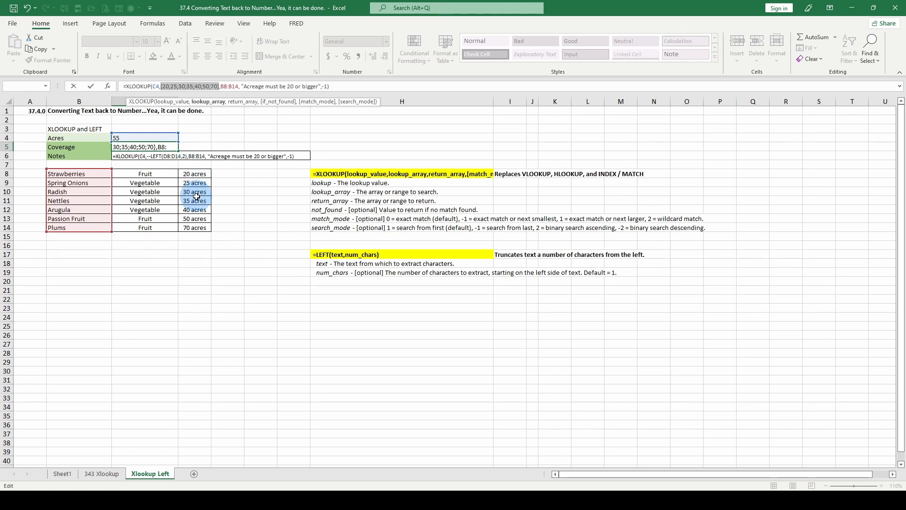
{"action": "key", "text": "Return"}
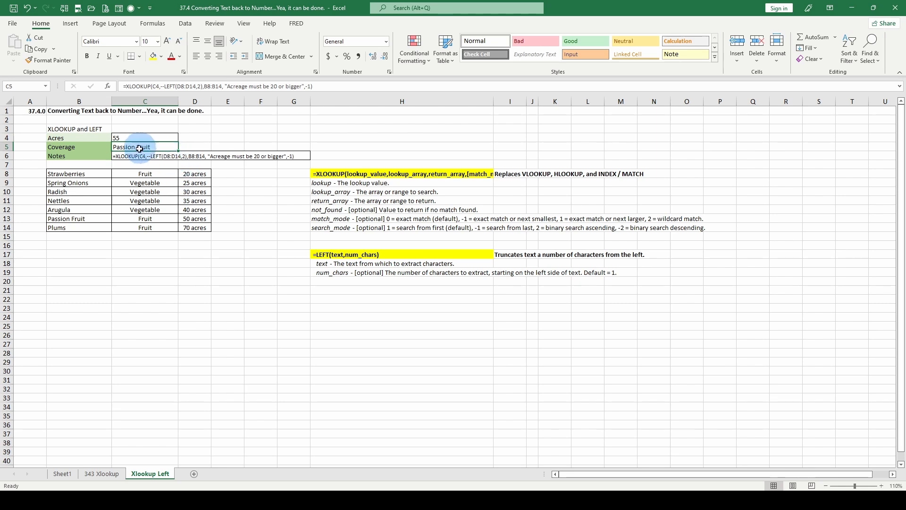
Step: Set the LEFT function's character count to 3 in C5's XLOOKUP formula
{"action": "left_click", "coordinate": [126, 129]}
{"action": "left_click", "coordinate": [129, 146]}
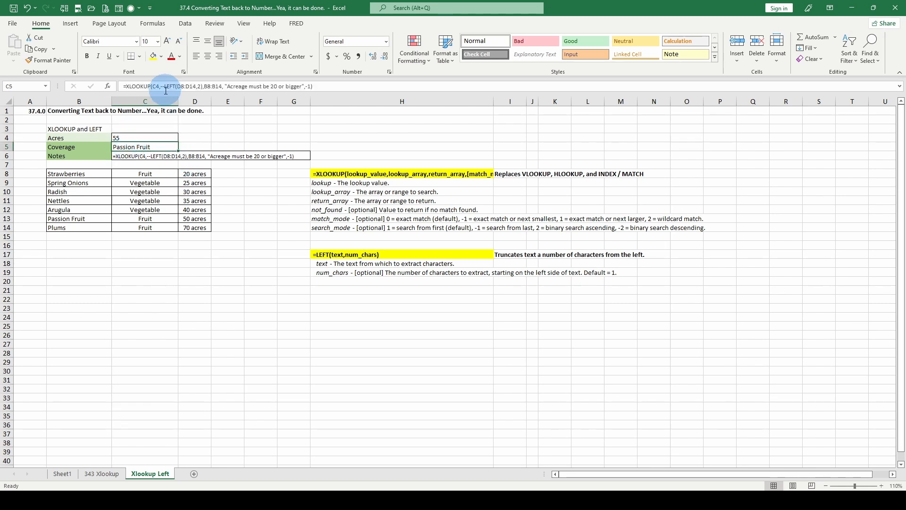
{"action": "left_click", "coordinate": [199, 87]}
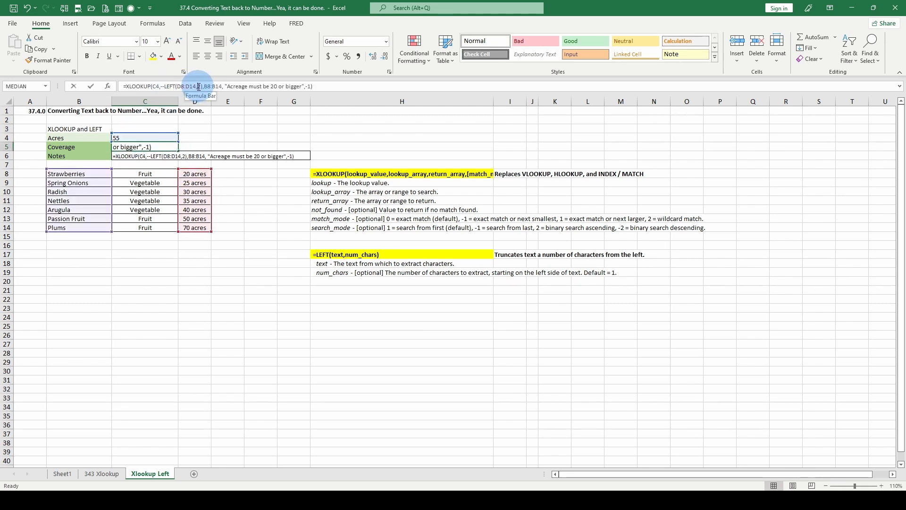
{"action": "type", "text": "3"}
{"action": "key", "text": "Return"}
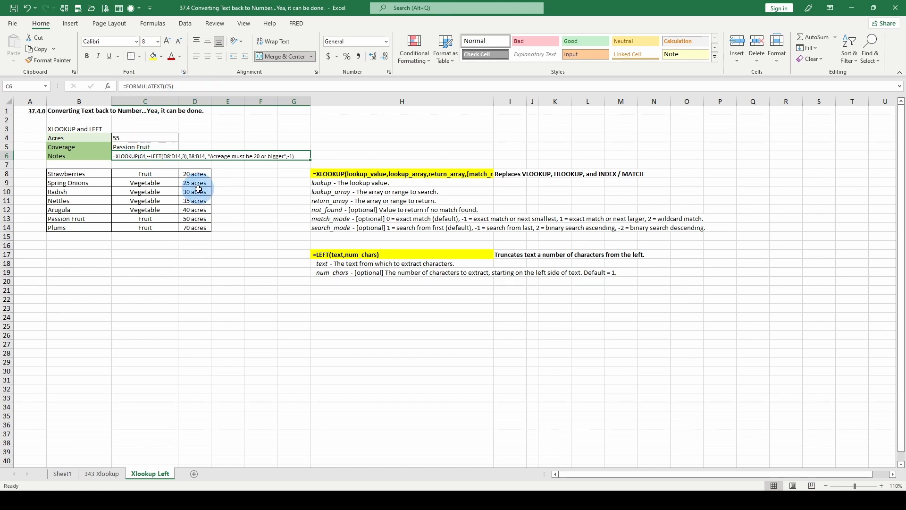
Step: Evaluate the --LEFT(D8:D14,3) portion of C5's formula in place, and cancel the edit
{"action": "left_click", "coordinate": [155, 148]}
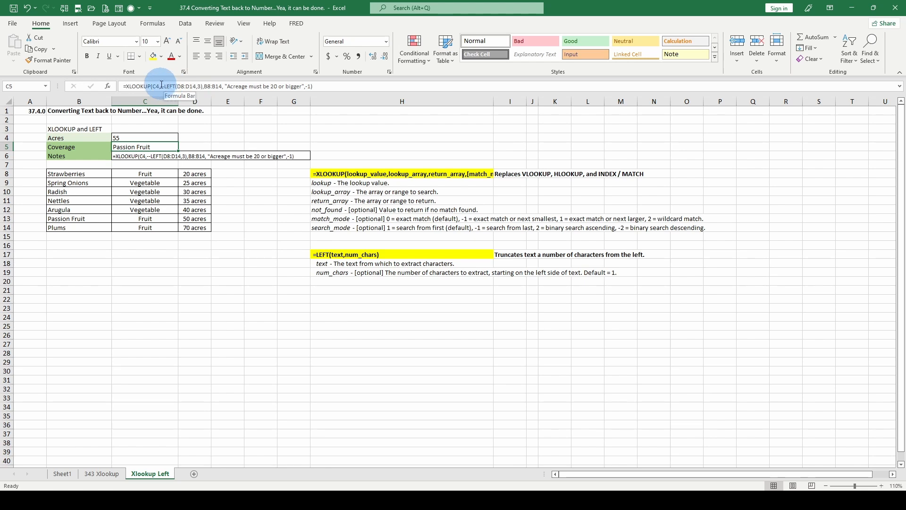
{"action": "left_click_drag", "start_coordinate": [161, 86], "coordinate": [207, 90]}
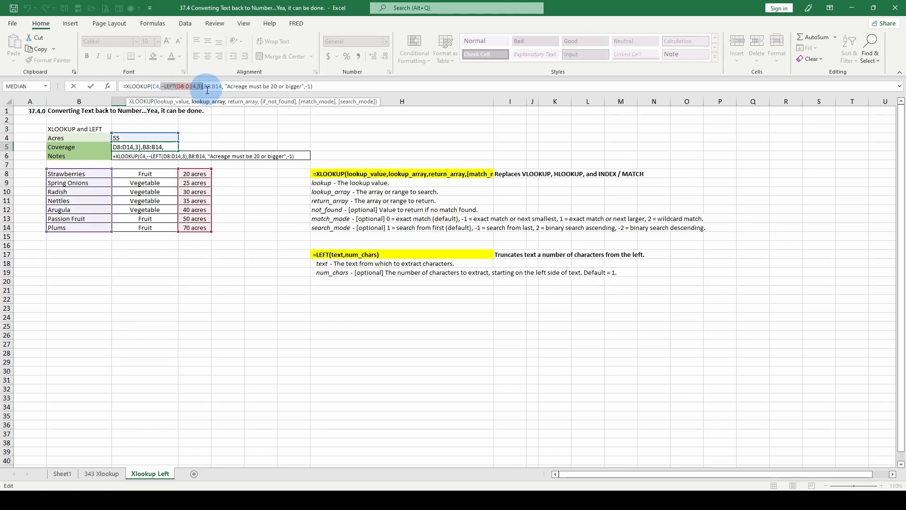
{"action": "key", "text": "F9"}
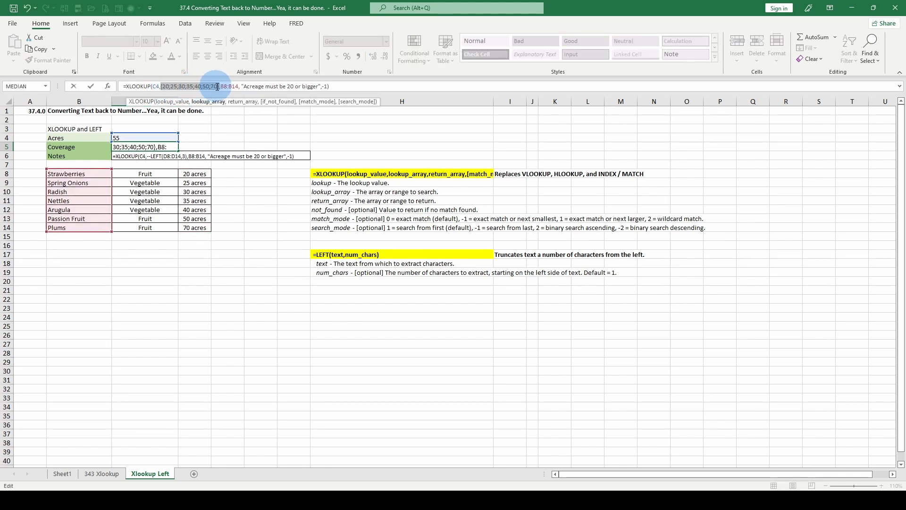
{"action": "key", "text": "Escape"}
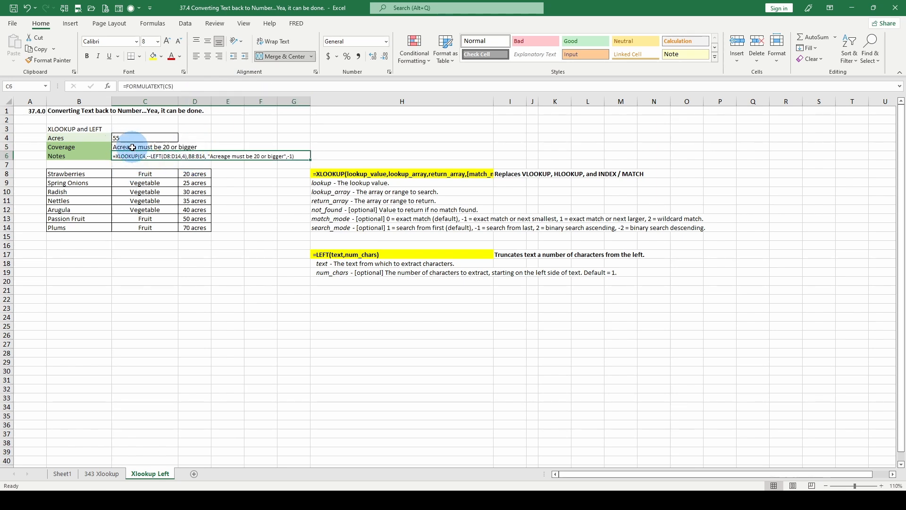
Step: Evaluate --LEFT(D8:D14,4) in C5's formula, and LEFT(D8:D14,4) without the double negative, cancelling the edit each time
{"action": "left_click", "coordinate": [134, 146]}
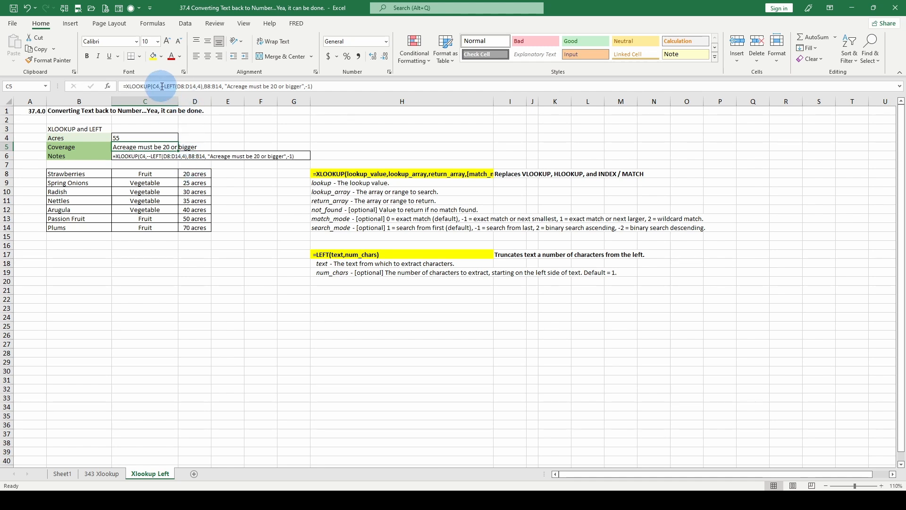
{"action": "left_click_drag", "start_coordinate": [160, 87], "coordinate": [202, 89]}
{"action": "key", "text": "F9"}
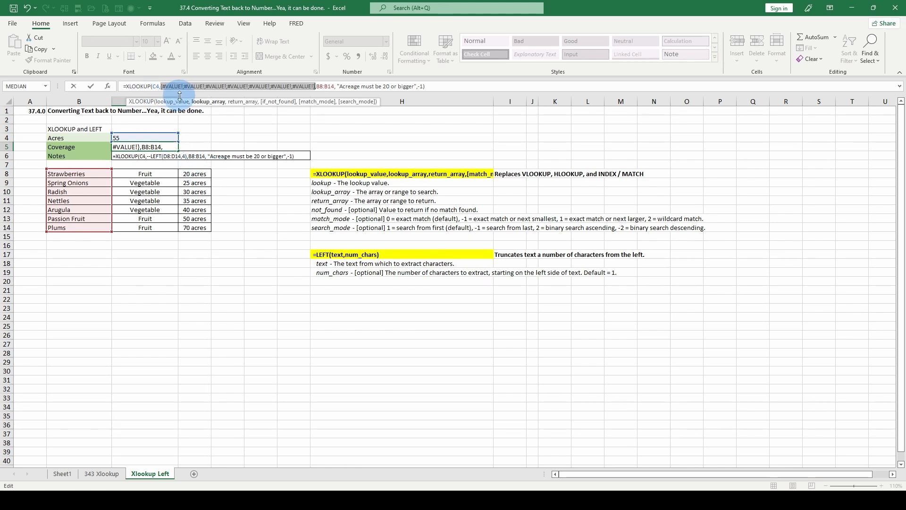
{"action": "key", "text": "Escape"}
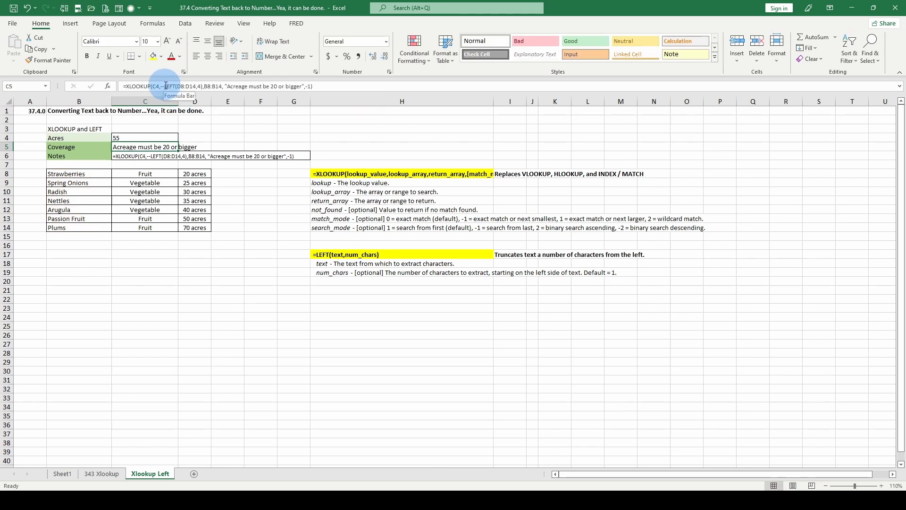
{"action": "left_click_drag", "start_coordinate": [164, 86], "coordinate": [204, 87]}
{"action": "key", "text": "F9"}
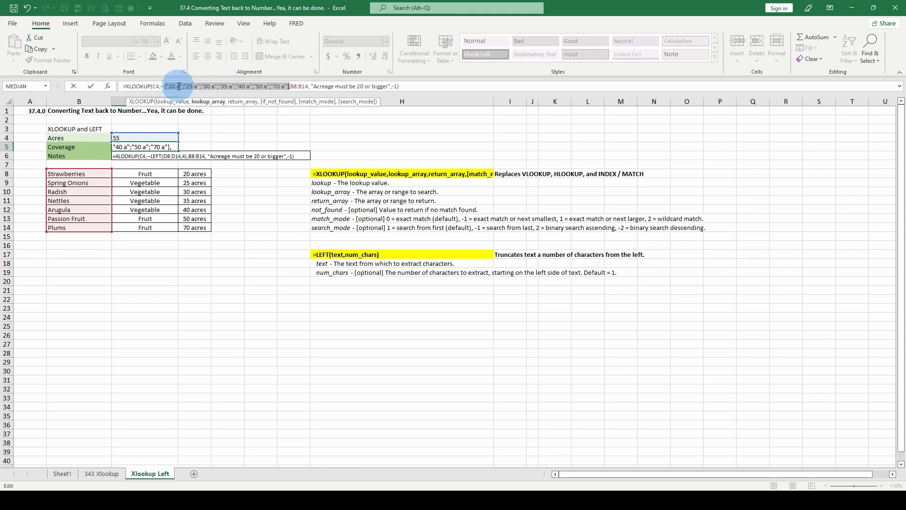
{"action": "key", "text": "Escape"}
Step: Compare the lookup array in C5's formula again by evaluating it with and without the double negative, discarding both evaluations
{"action": "left_click", "coordinate": [162, 86]}
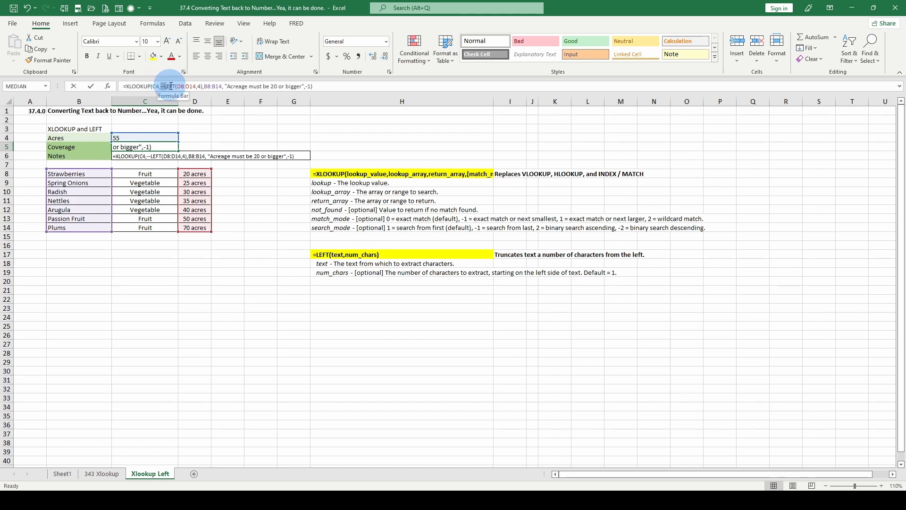
{"action": "left_click_drag", "start_coordinate": [171, 86], "coordinate": [204, 87]}
{"action": "key", "text": "F9"}
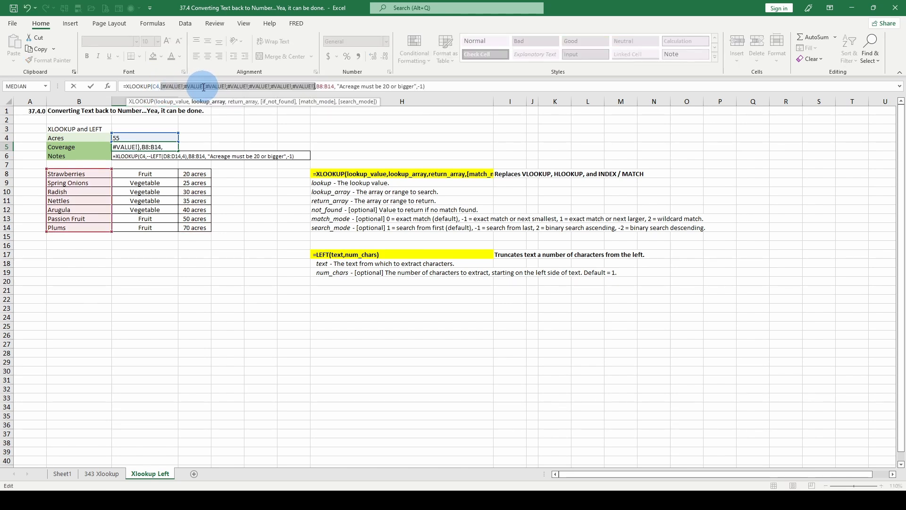
{"action": "key", "text": "Escape"}
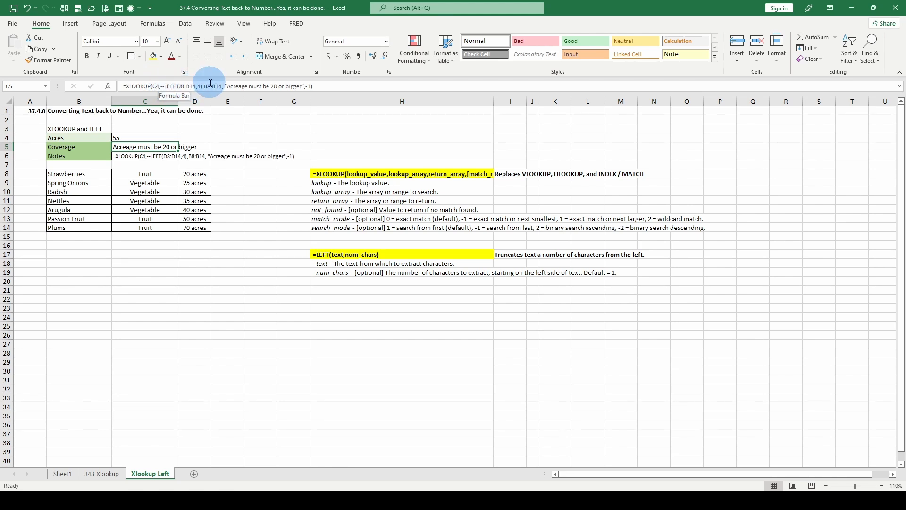
{"action": "left_click_drag", "start_coordinate": [165, 85], "coordinate": [190, 85]}
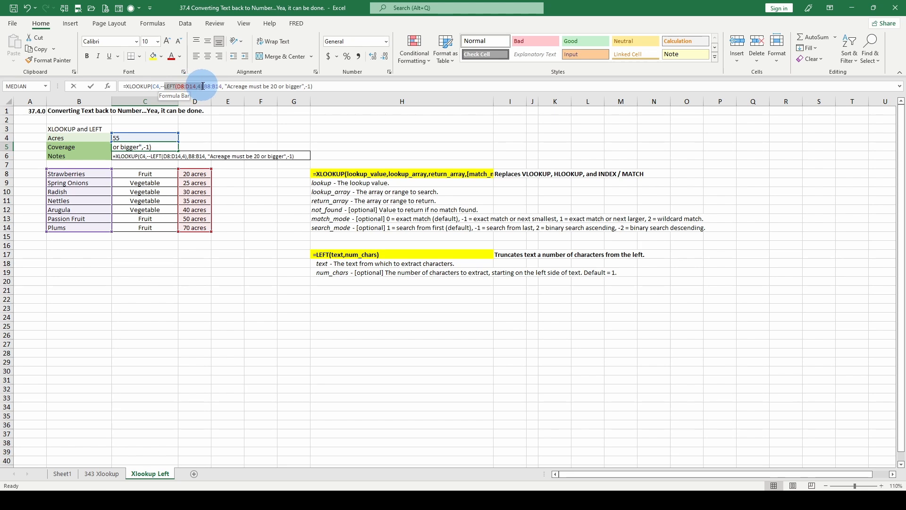
{"action": "key", "text": "F9"}
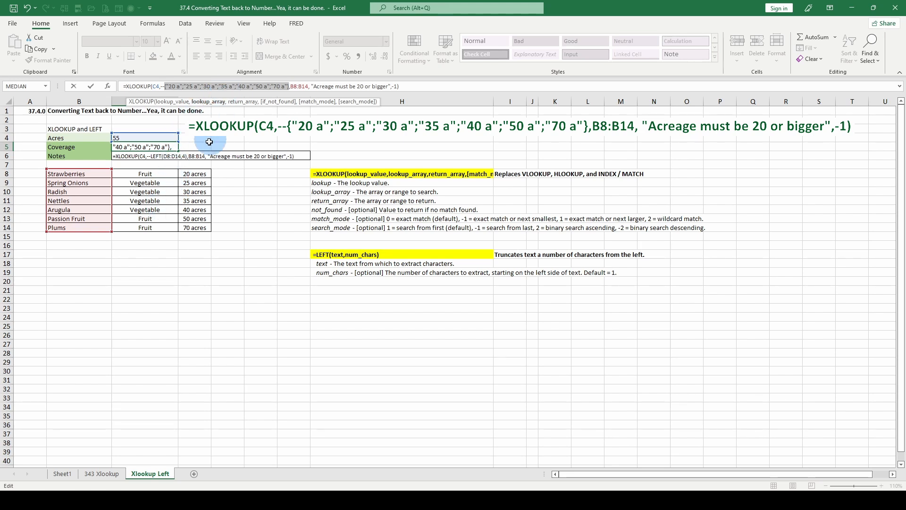
{"action": "key", "text": "Escape"}
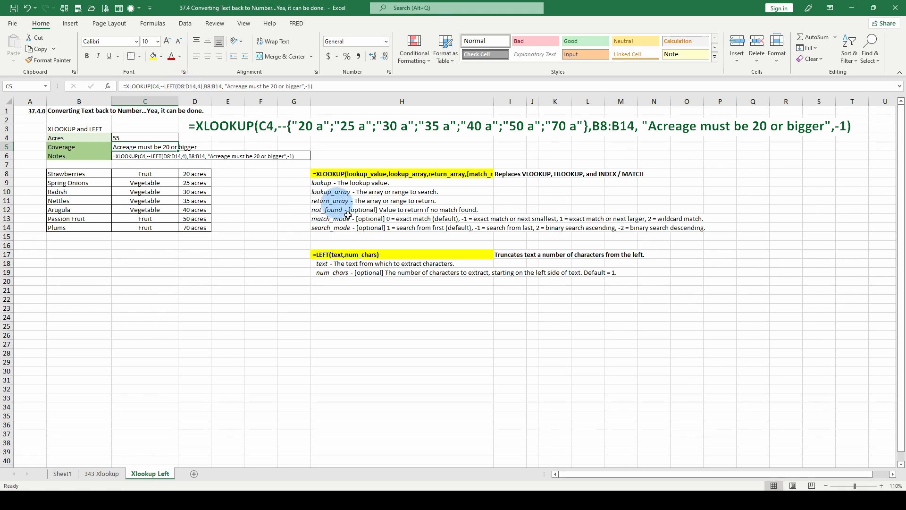
Step: Review the LEFT function's text and num_chars arguments against the acreage text in D8 and the formula in C5
{"action": "left_click", "coordinate": [349, 265]}
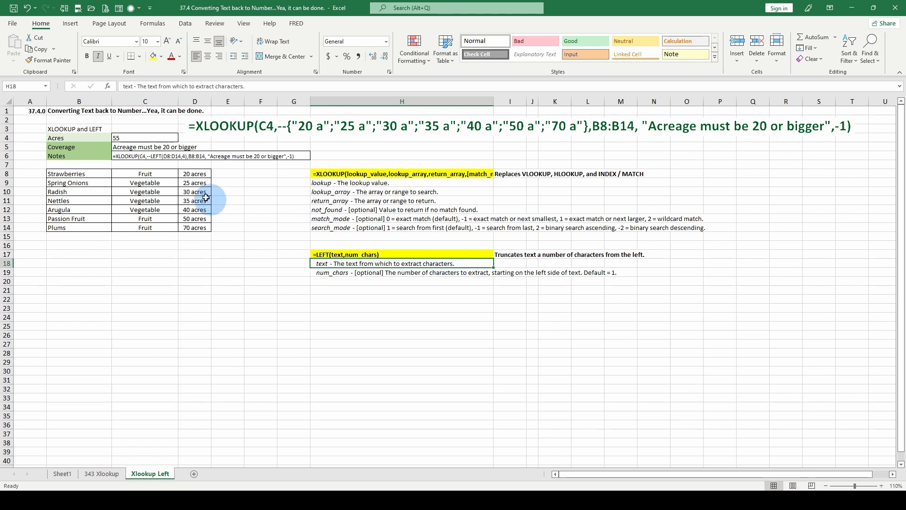
{"action": "left_click", "coordinate": [333, 272]}
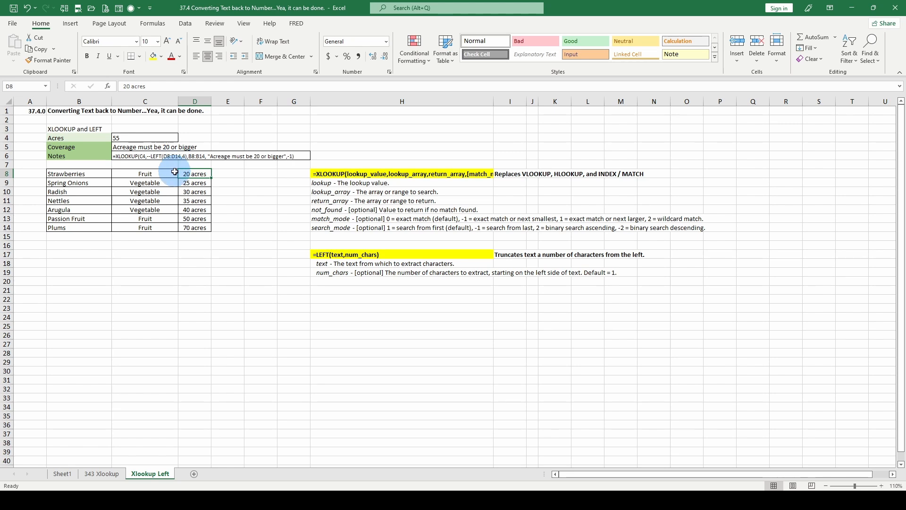
{"action": "left_click", "coordinate": [200, 175]}
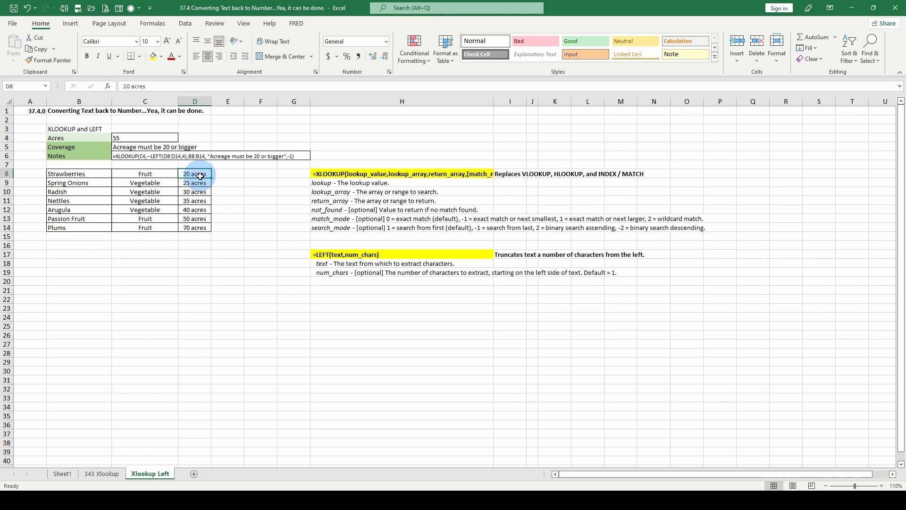
{"action": "left_click", "coordinate": [160, 145]}
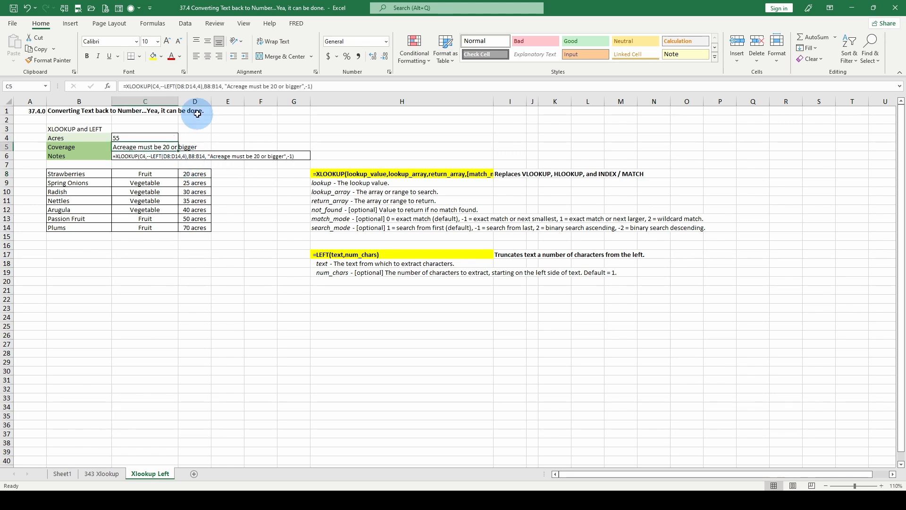
Step: Set LEFT's num_chars in C5's formula to 3, evaluate LEFT(D8:D14,3) in place without the double negative, and cancel the evaluation
{"action": "left_click", "coordinate": [198, 86]}
{"action": "type", "text": "3"}
{"action": "key", "text": "ctrl+Return"}
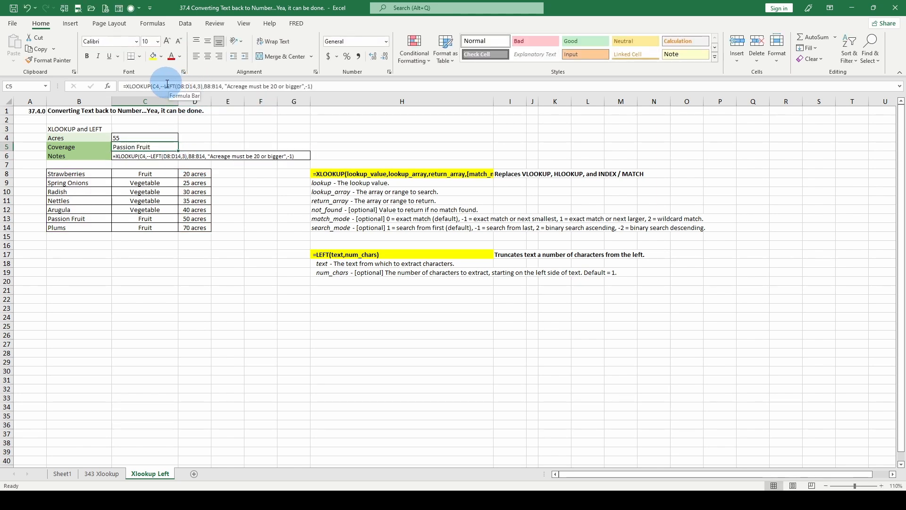
{"action": "left_click_drag", "start_coordinate": [166, 86], "coordinate": [203, 86]}
{"action": "key", "text": "F9"}
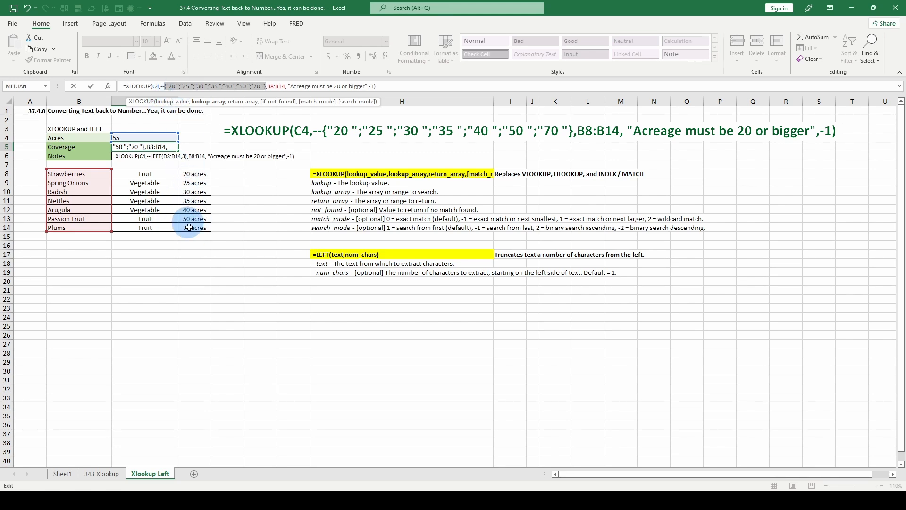
{"action": "key", "text": "Escape"}
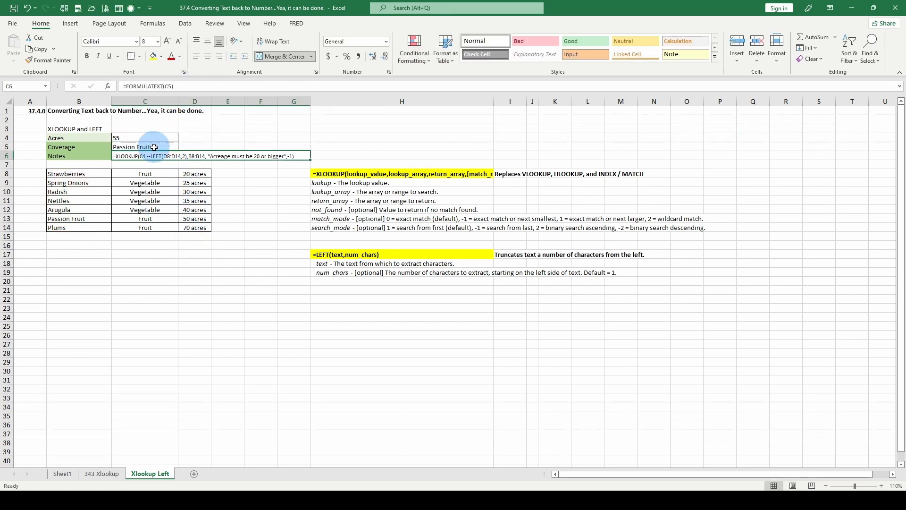
Step: Evaluate LEFT(D8:D14,2) in C5's formula without the double negative, and cancel the edit
{"action": "left_click", "coordinate": [155, 146]}
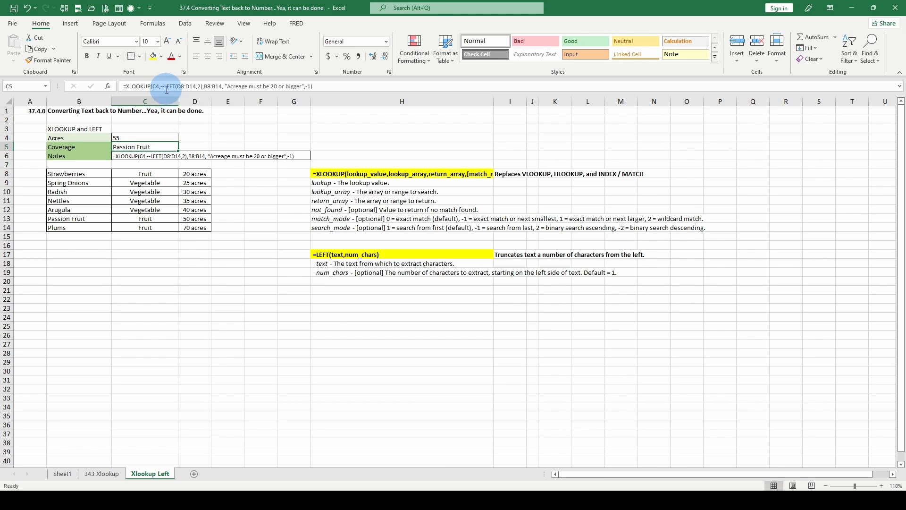
{"action": "left_click_drag", "start_coordinate": [163, 86], "coordinate": [203, 87]}
{"action": "key", "text": "F9"}
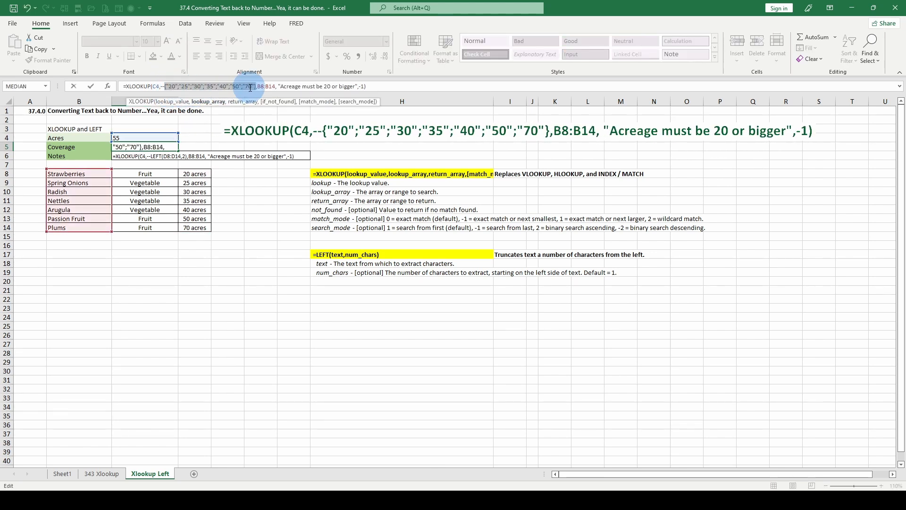
{"action": "key", "text": "Escape"}
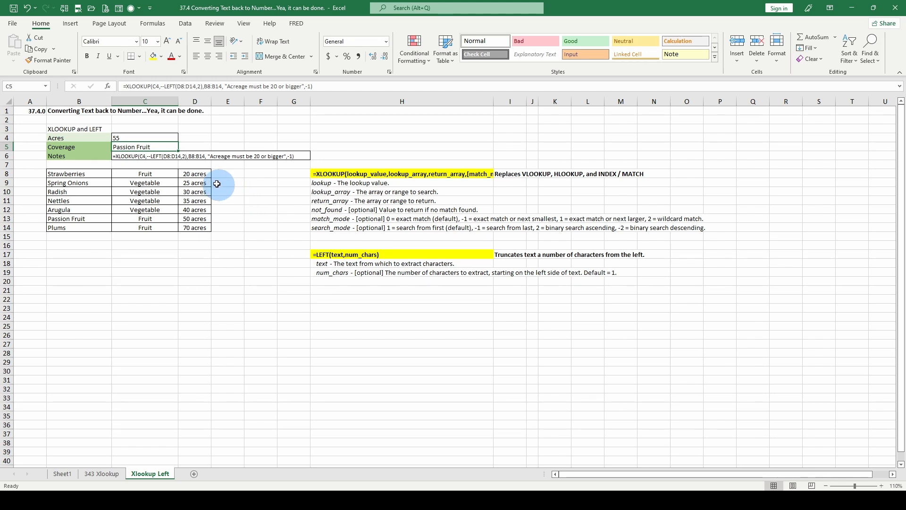
Step: Review the acreage text in D8 and D14, and the XLOOKUP and LEFT syntax notes in H8:H14 and H17:H18
{"action": "left_click", "coordinate": [193, 171]}
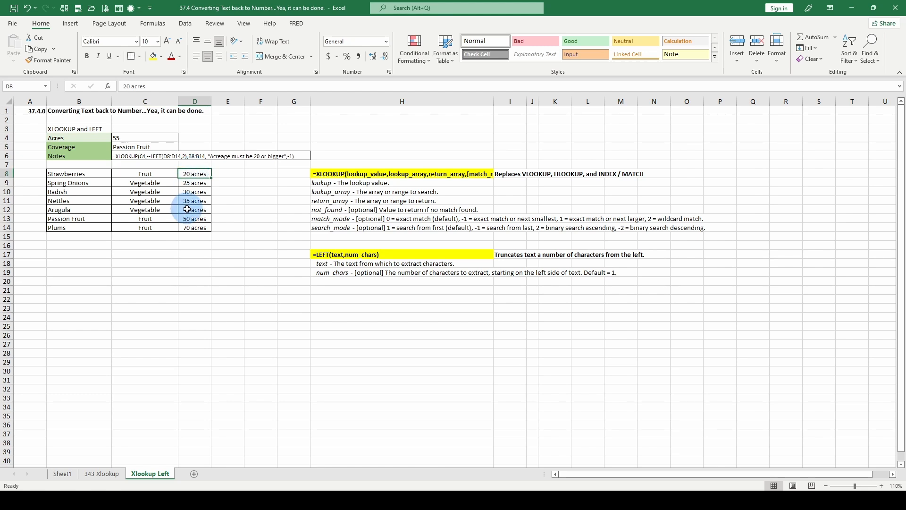
{"action": "left_click", "coordinate": [185, 228]}
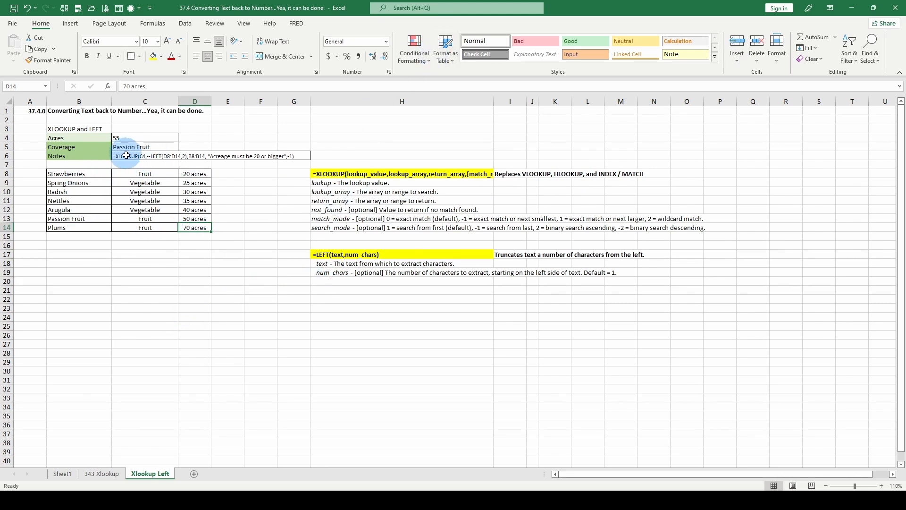
{"action": "left_click", "coordinate": [352, 175]}
{"action": "left_click_drag", "start_coordinate": [352, 175], "coordinate": [340, 229]}
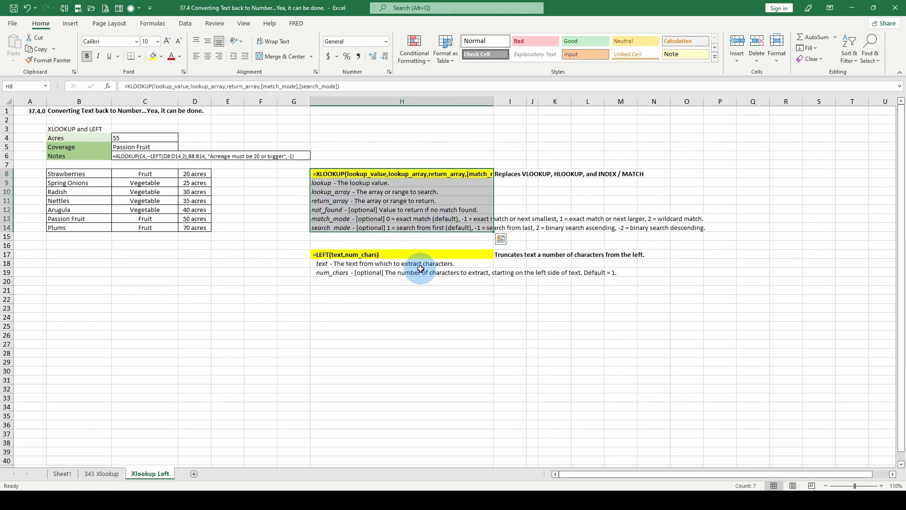
{"action": "left_click", "coordinate": [430, 211]}
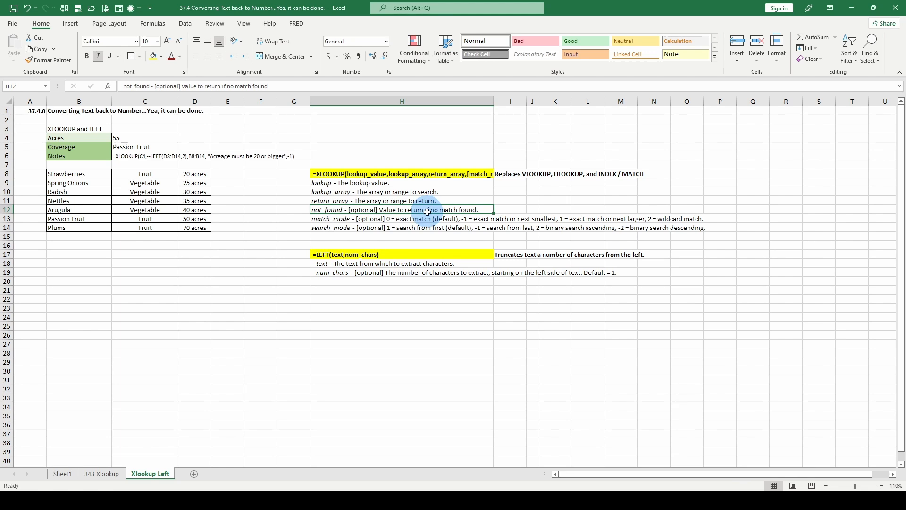
{"action": "left_click", "coordinate": [408, 263]}
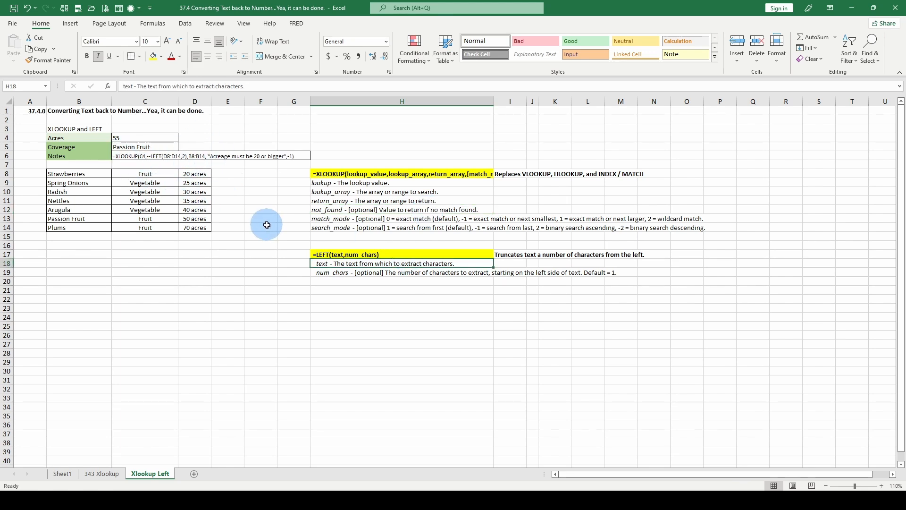
{"action": "left_click", "coordinate": [358, 255]}
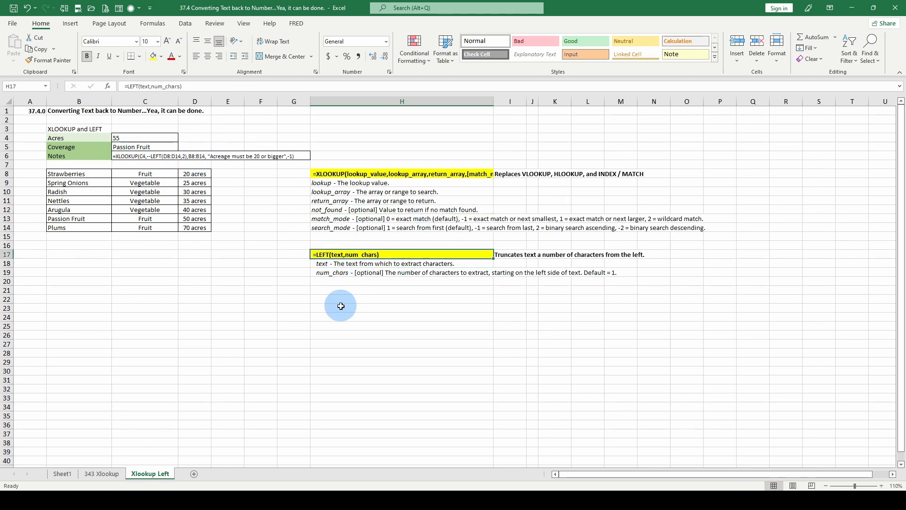